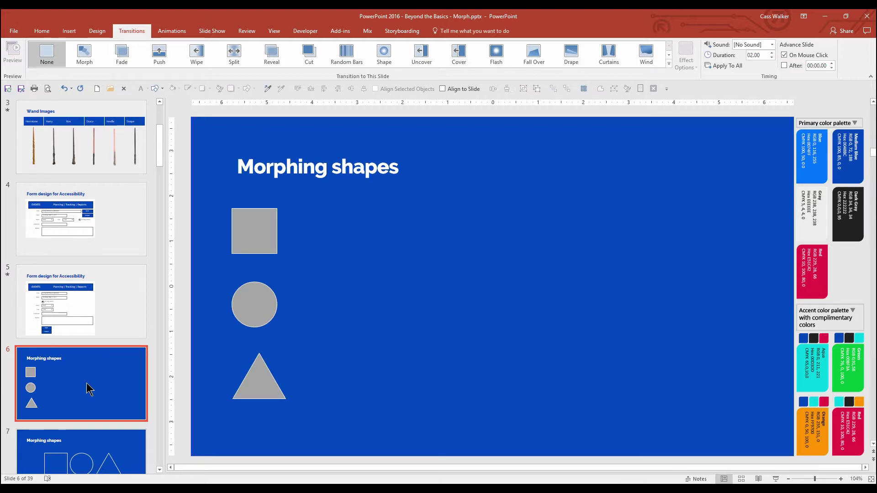
# - Apply the Morph transition to slide 7 with the outlined square, circle and triangle, and preview it
pyautogui.click(89, 448)
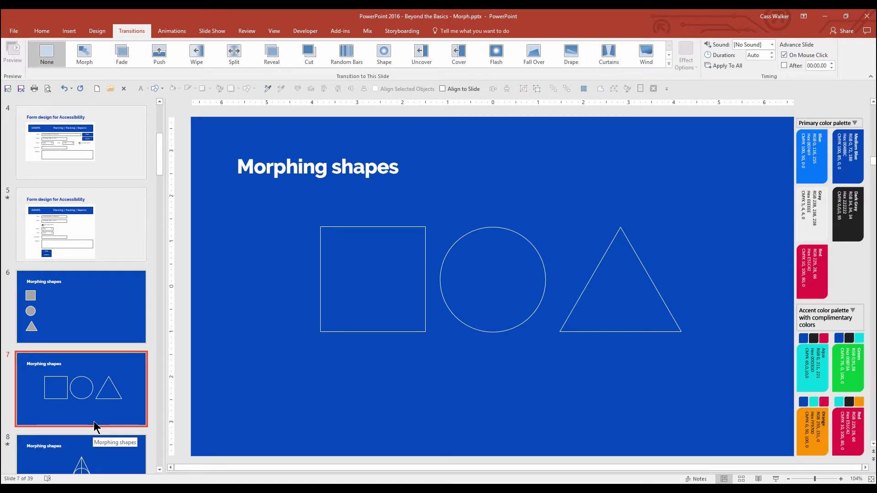
pyautogui.click(83, 54)
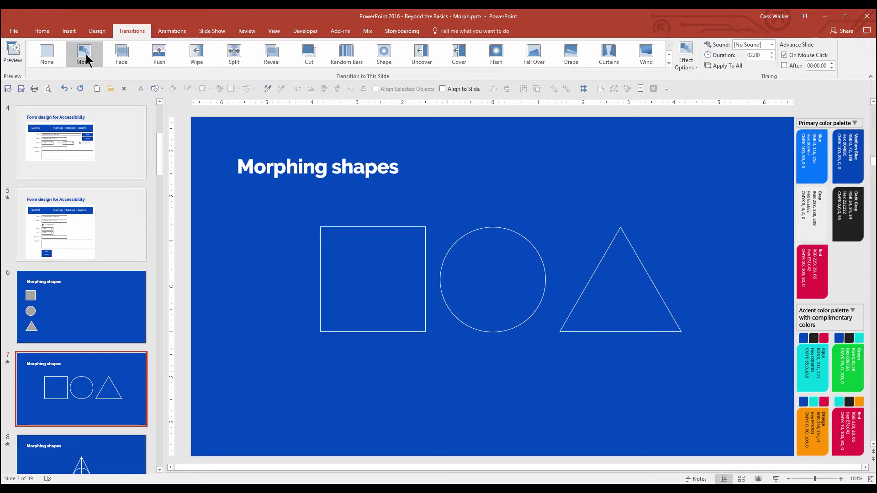
pyautogui.click(11, 58)
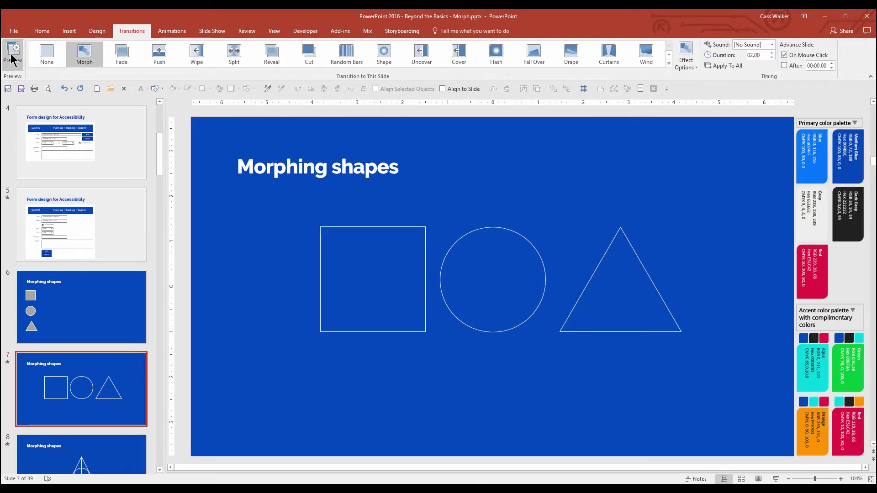
# - Play the slide show in a small window from slide 7 to slide 8, and end the show
pyautogui.keyDown('alt'); pyautogui.click(779, 481); pyautogui.keyUp('alt')
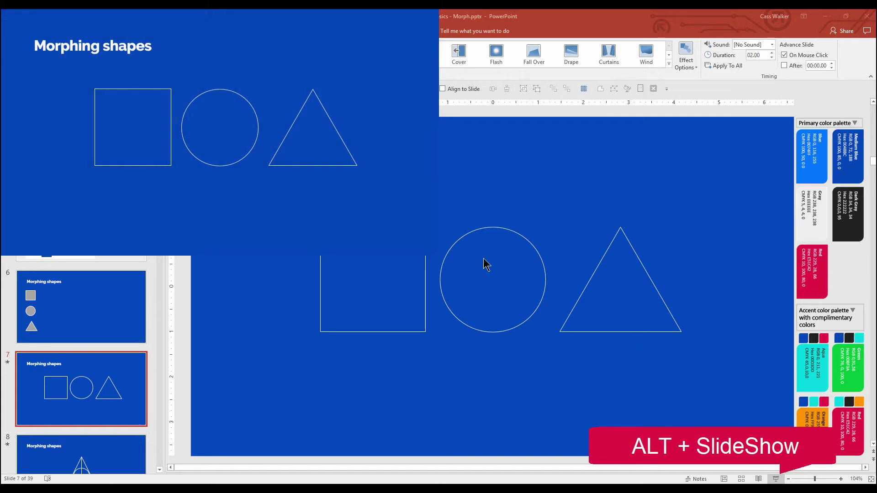
pyautogui.click(389, 189)
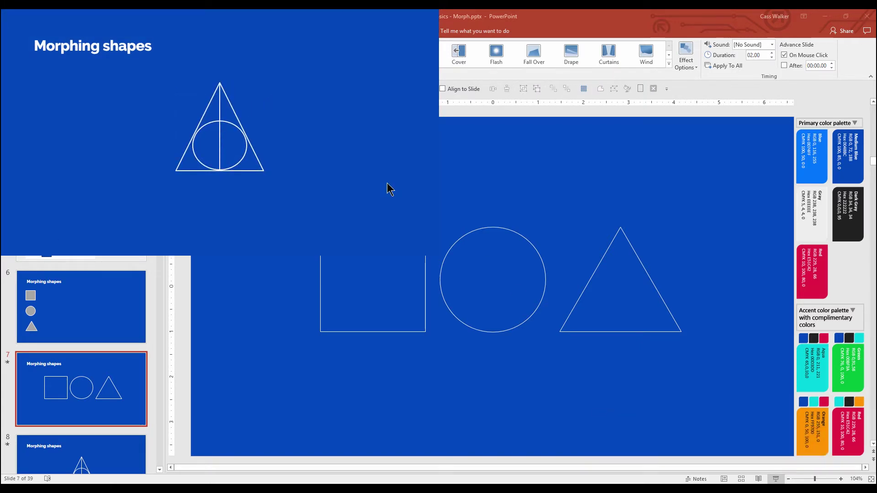
pyautogui.press('Escape')
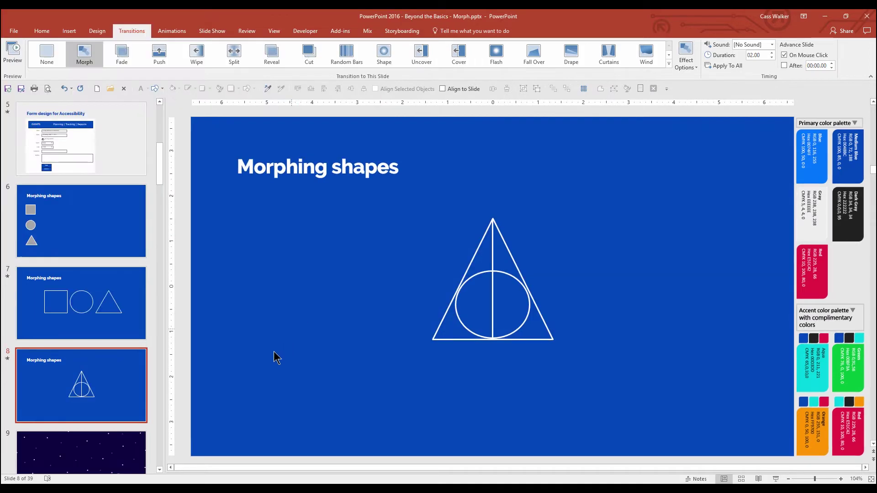
# - Apply the Morph transition to slides 10 and 11, which feature the enlarged Jupiter
pyautogui.click(128, 454)
pyautogui.scroll(-3, 121, 425)
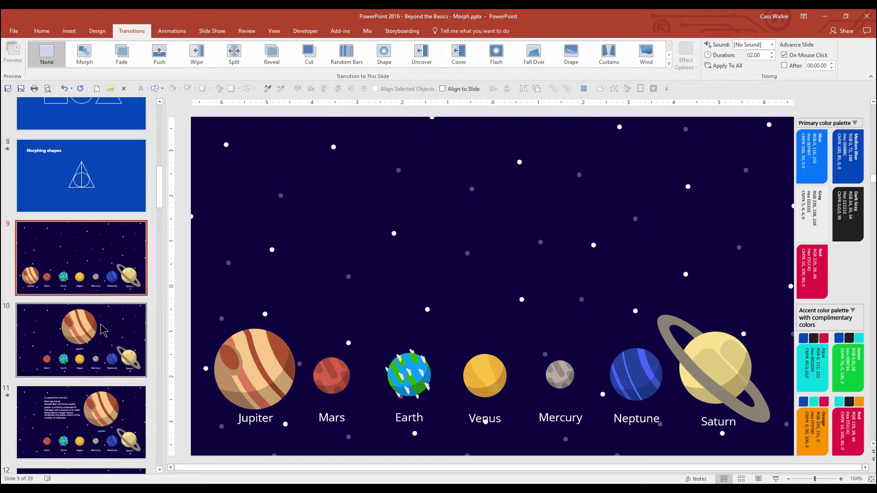
pyautogui.click(101, 334)
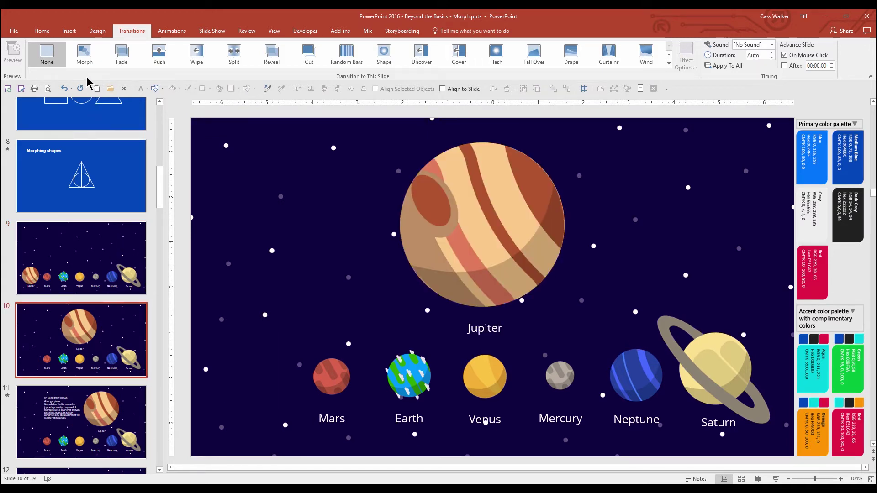
pyautogui.click(84, 54)
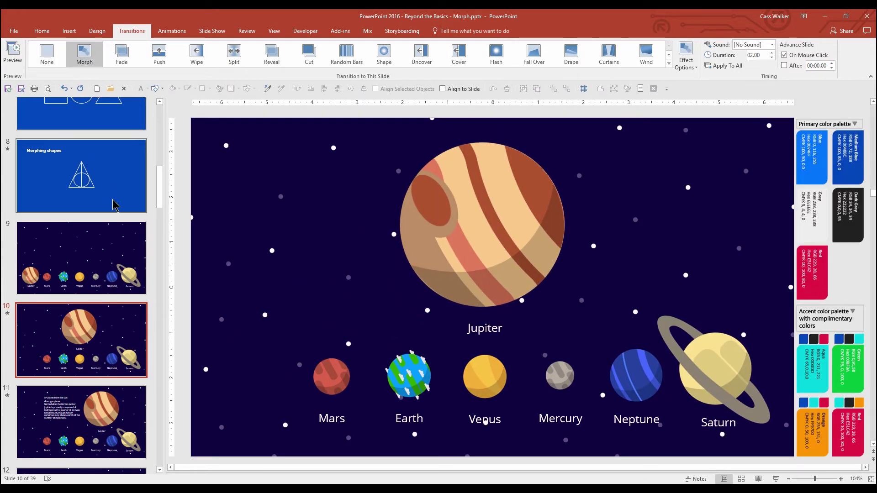
pyautogui.click(88, 429)
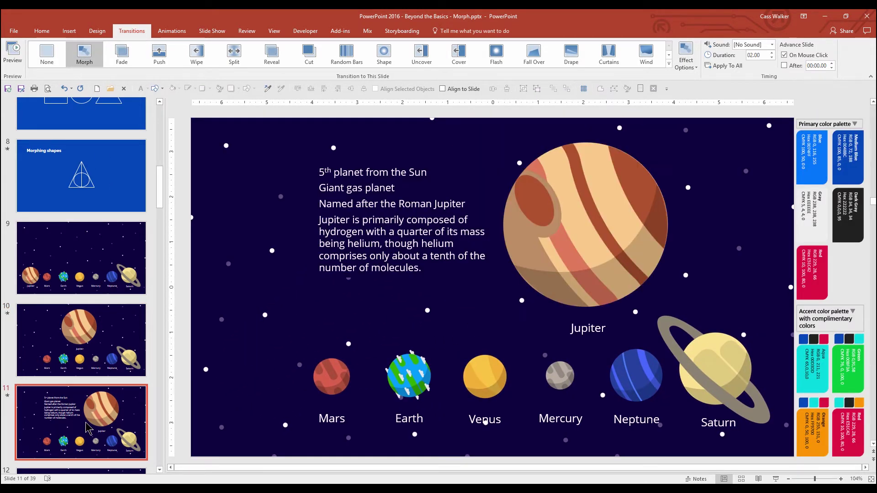
pyautogui.click(84, 54)
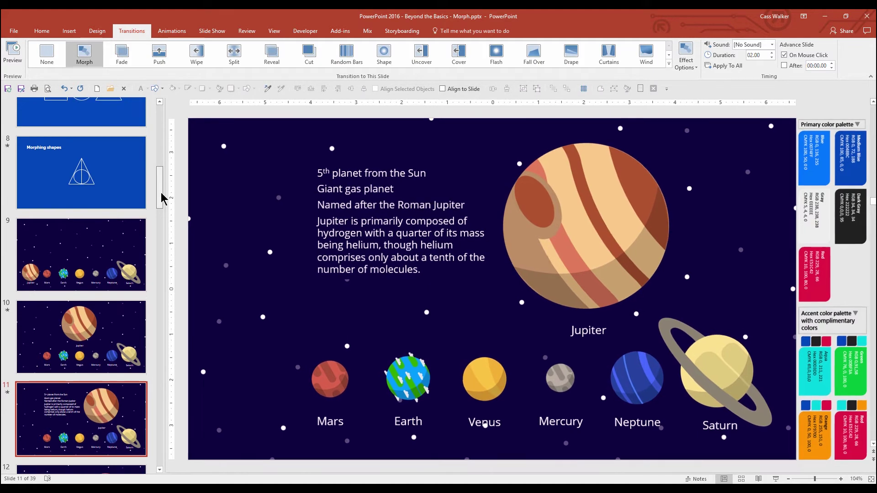
# - Apply the Morph transition to slides 12 and 13, which feature the enlarged Mars
pyautogui.moveTo(161, 196); pyautogui.dragTo(163, 211)
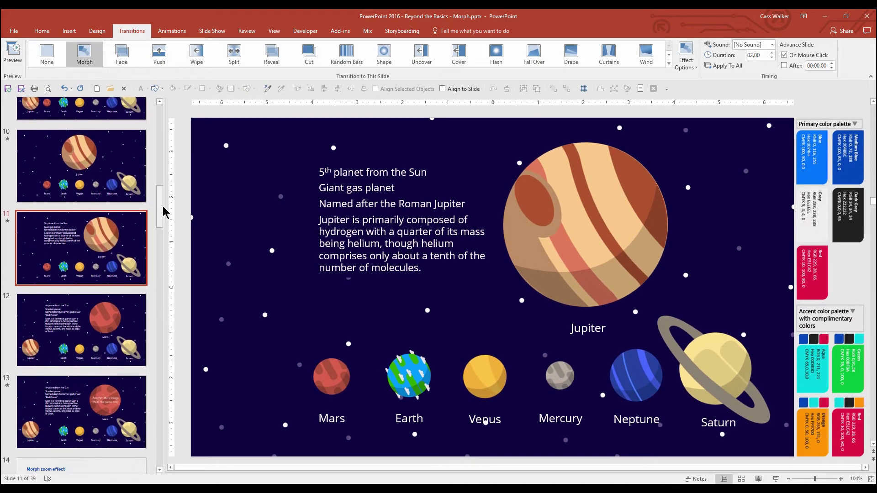
pyautogui.click(66, 334)
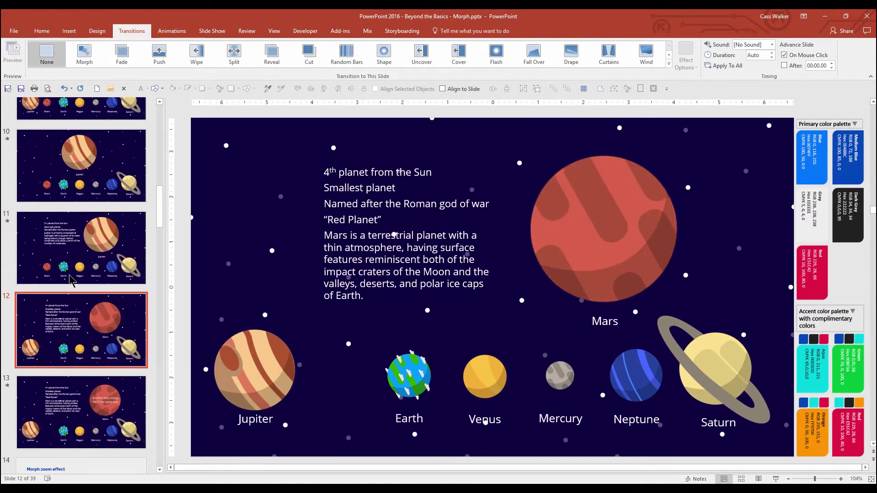
pyautogui.click(83, 53)
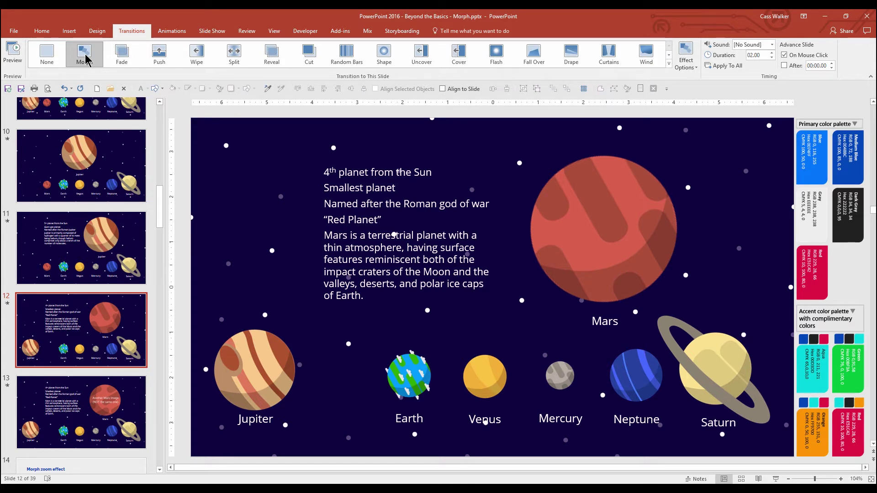
pyautogui.click(106, 416)
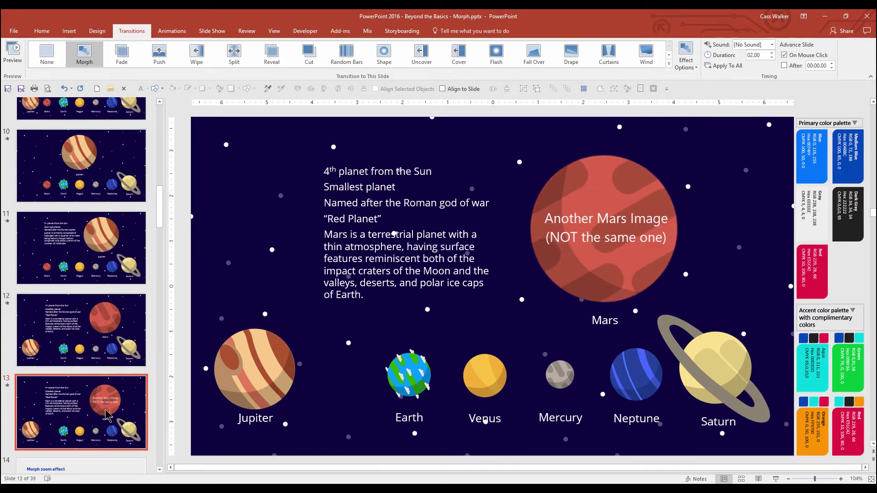
pyautogui.click(88, 58)
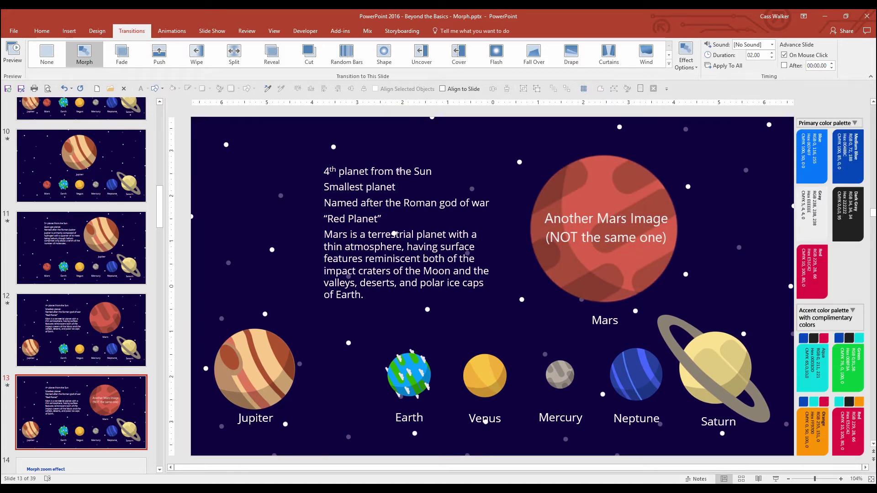
# - Play the Morph zoom effect in a windowed slide show starting from the US map on slide 14
pyautogui.moveTo(161, 197); pyautogui.dragTo(160, 228)
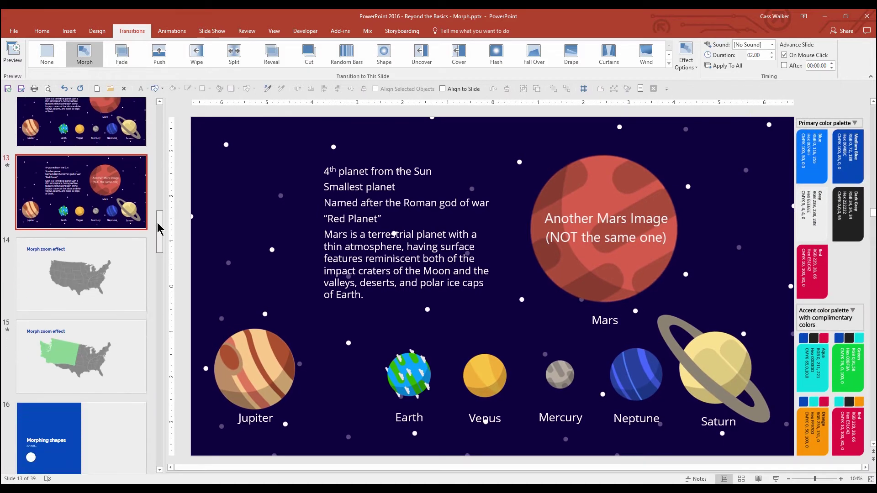
pyautogui.scroll(-1, 158, 225)
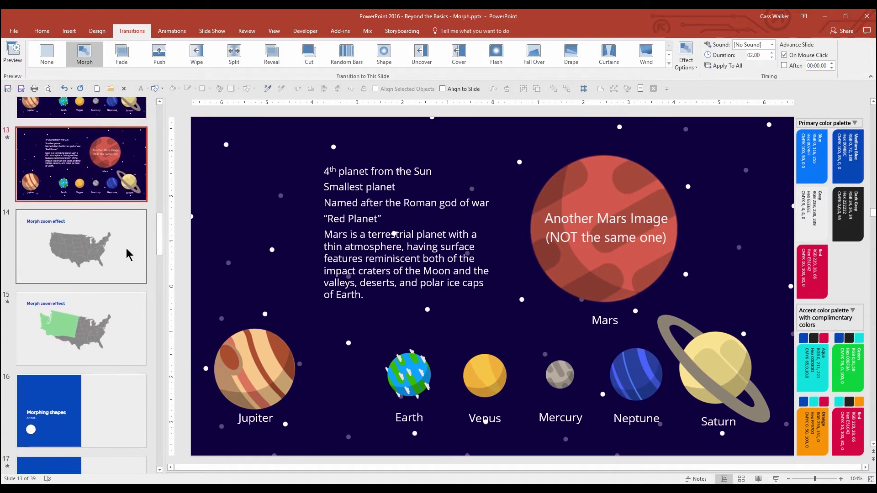
pyautogui.click(129, 254)
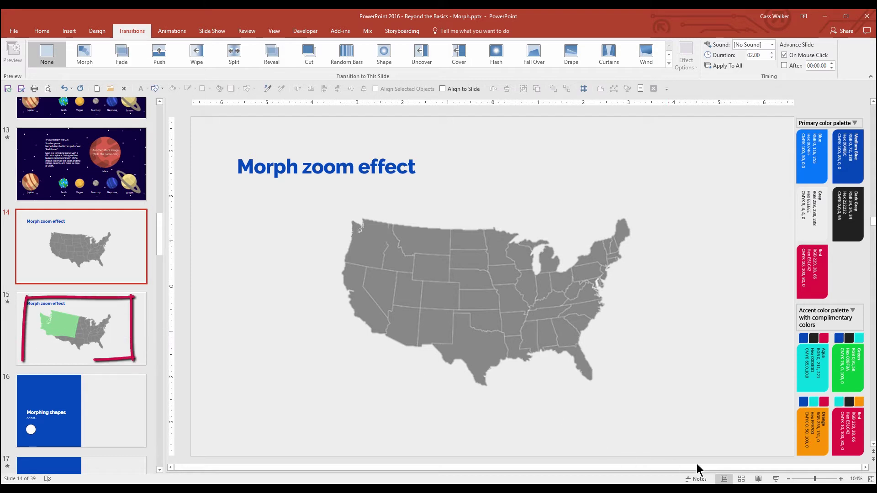
pyautogui.click(780, 480)
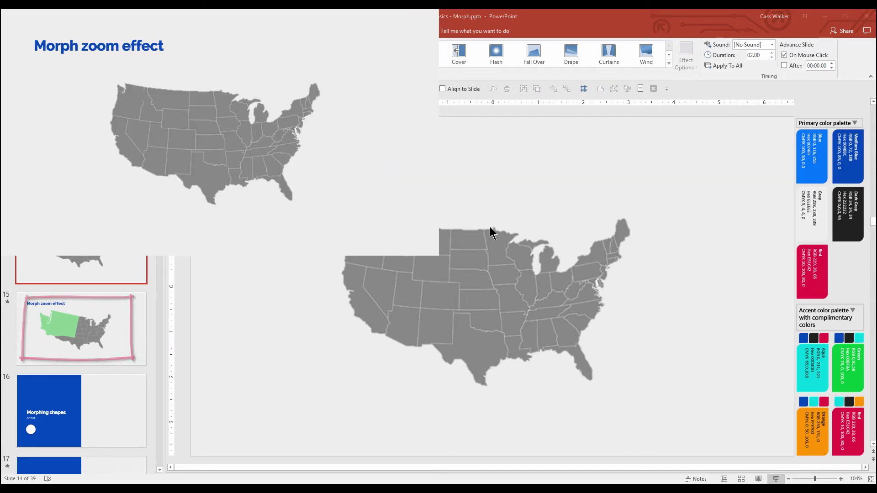
pyautogui.click(352, 196)
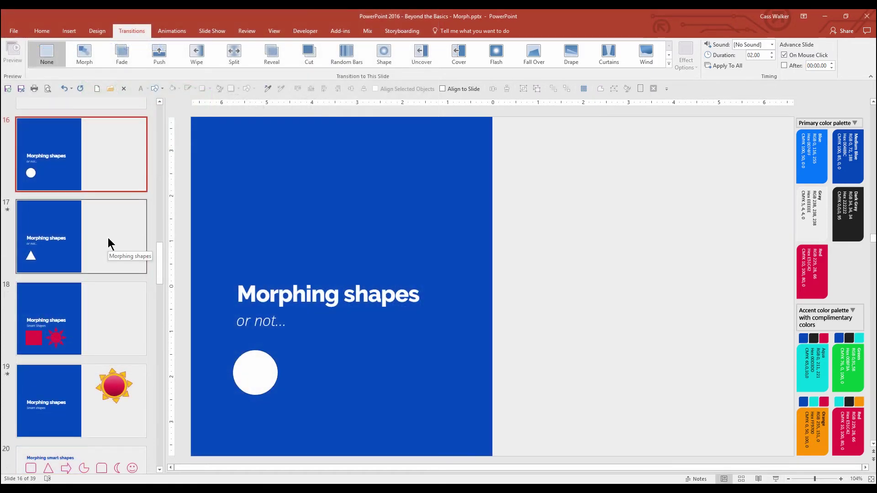
# - Apply the Morph transition to slide 17 with the white triangle
pyautogui.click(108, 237)
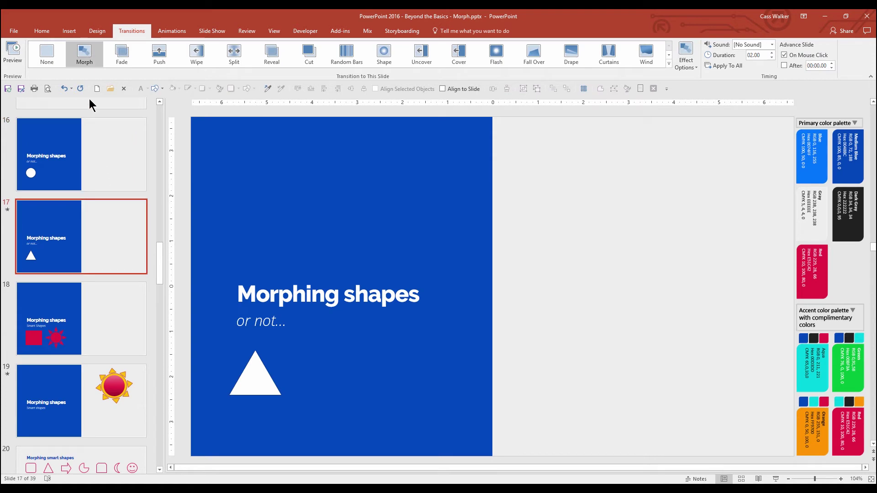
pyautogui.click(84, 56)
# - Round the corners of the red square on slide 18, and return it to square corners
pyautogui.scroll(-3, 160, 268)
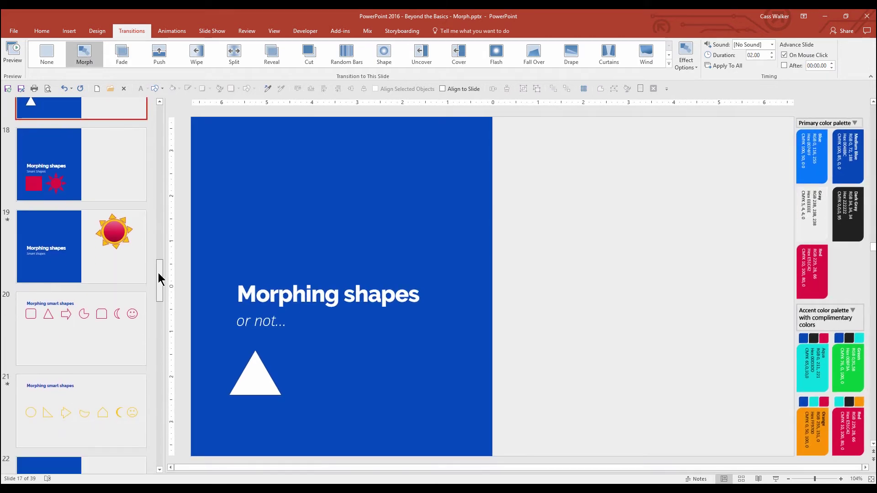
pyautogui.click(118, 182)
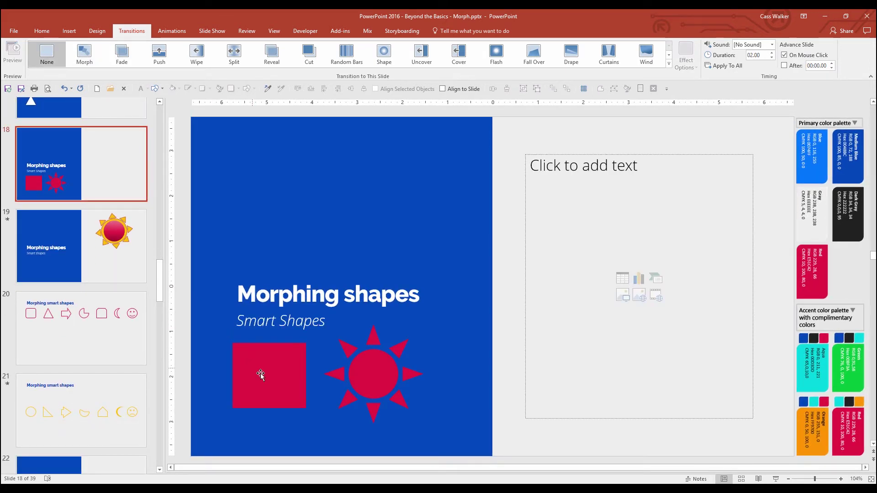
pyautogui.click(270, 377)
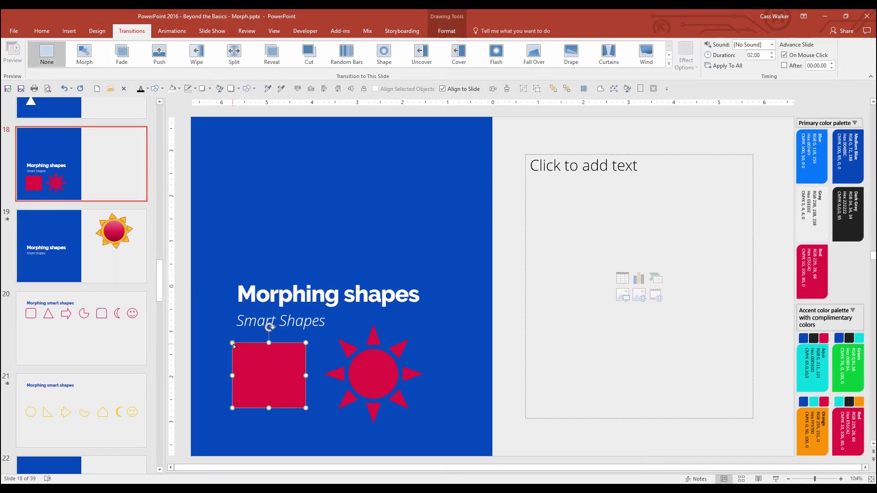
pyautogui.moveTo(233, 346); pyautogui.dragTo(237, 347)
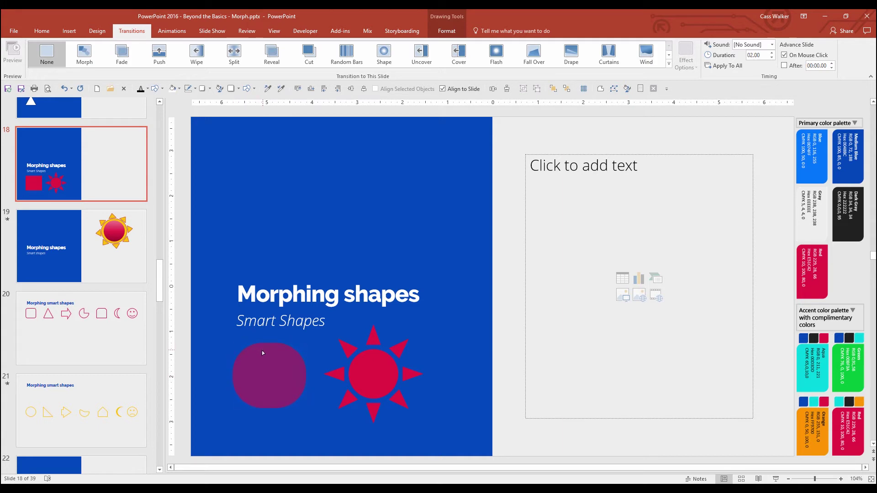
pyautogui.moveTo(229, 350); pyautogui.dragTo(223, 348)
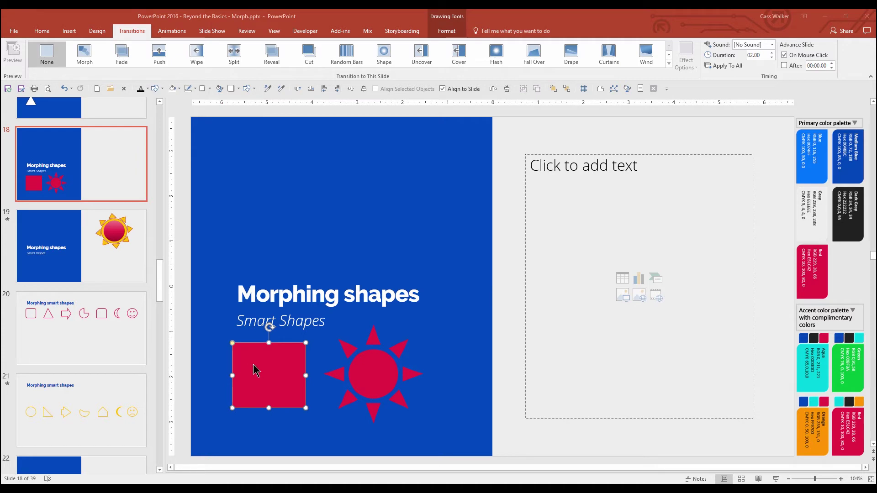
# - Play the smart shape morphs from slide 18 through slide 21 in a windowed slide show, and end the show
pyautogui.keyDown('alt'); pyautogui.click(776, 479); pyautogui.keyUp('alt')
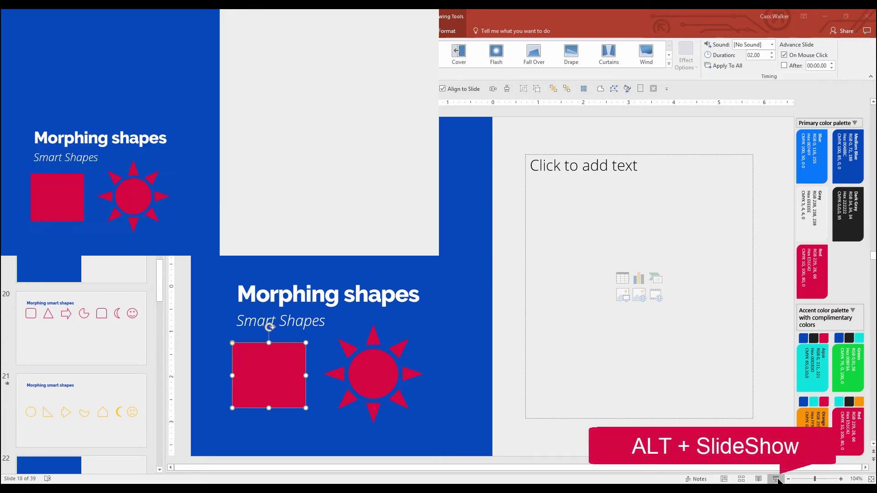
pyautogui.click(341, 226)
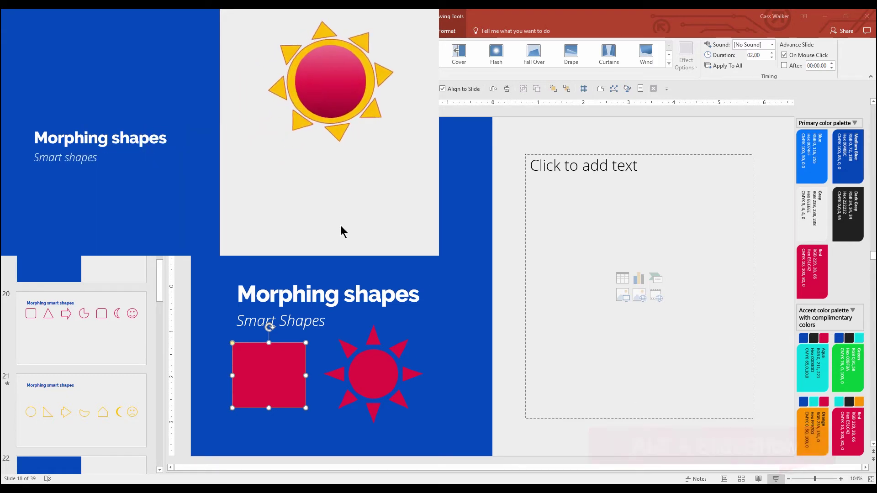
pyautogui.click(341, 226)
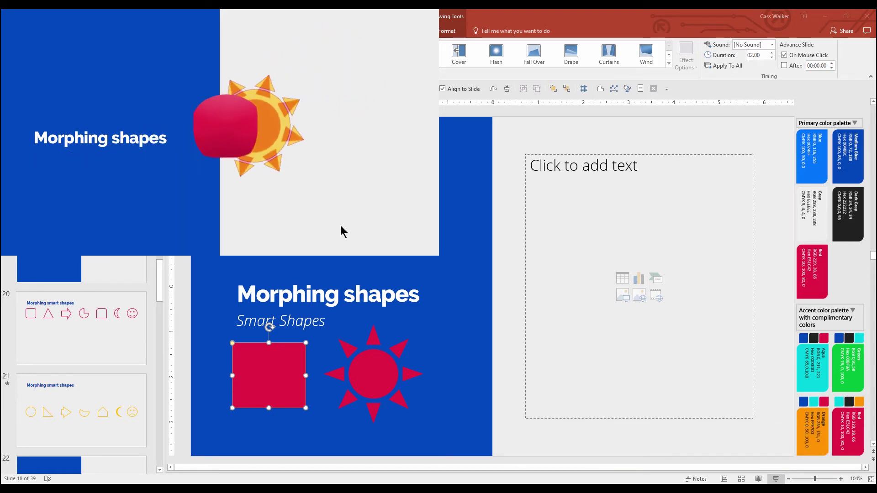
pyautogui.press('Right')
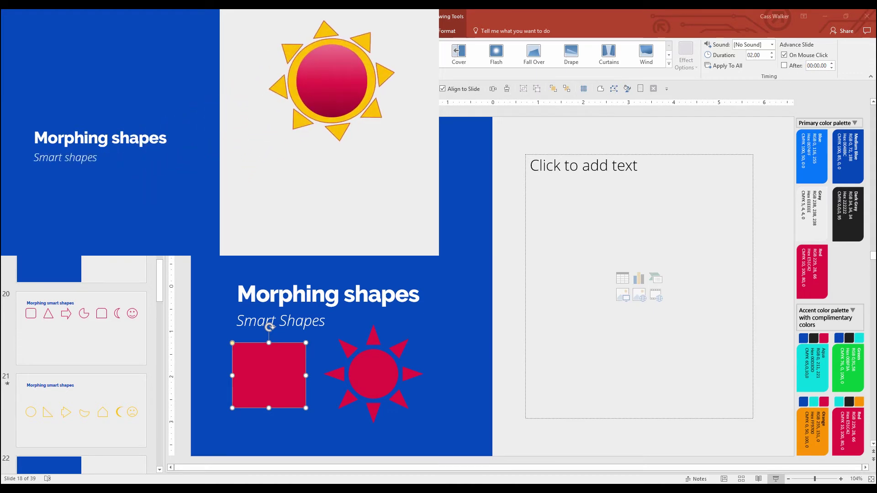
pyautogui.press('Right')
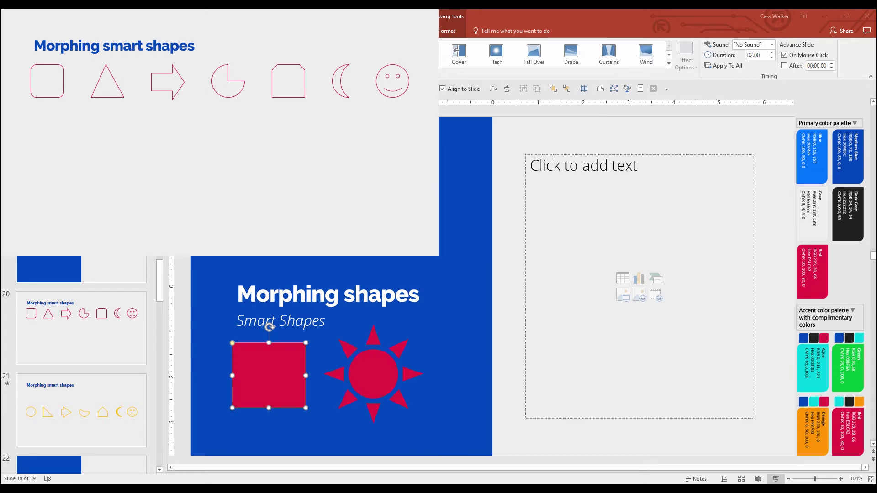
pyautogui.press('Right')
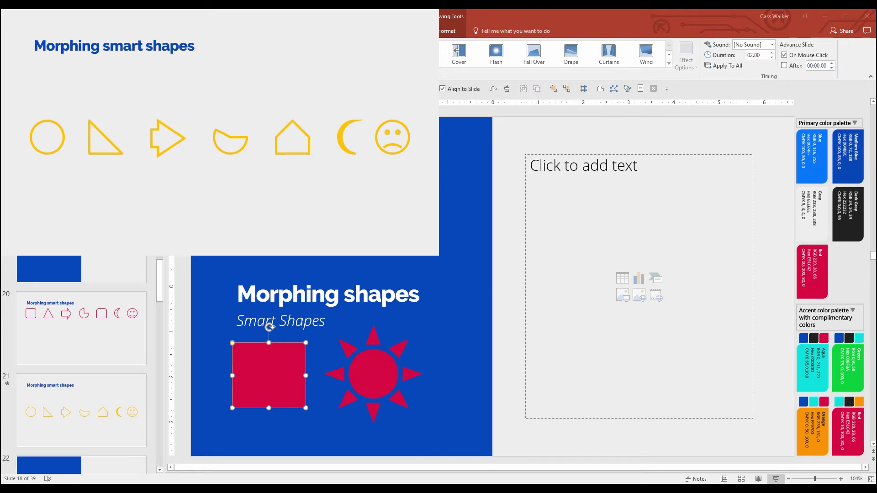
pyautogui.press('Escape')
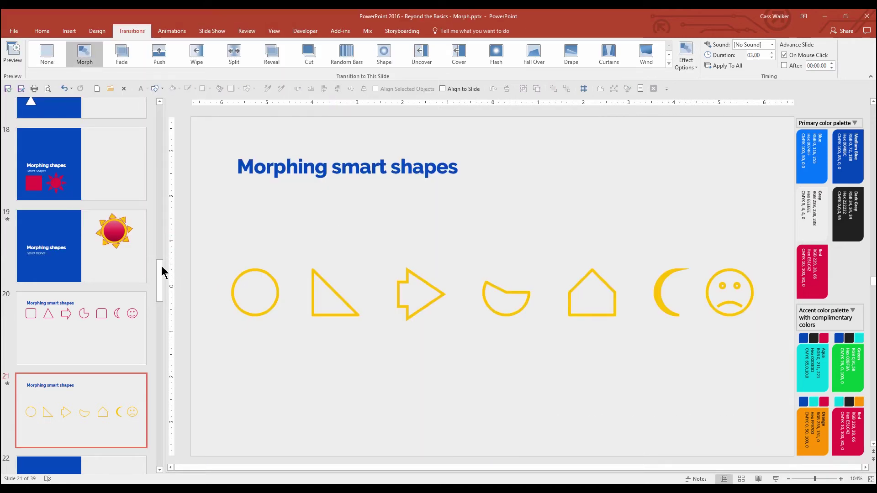
# - Play the colored squares' morph from slide 22 to slide 23 in a windowed slide show, and end the show
pyautogui.moveTo(161, 266); pyautogui.dragTo(169, 305)
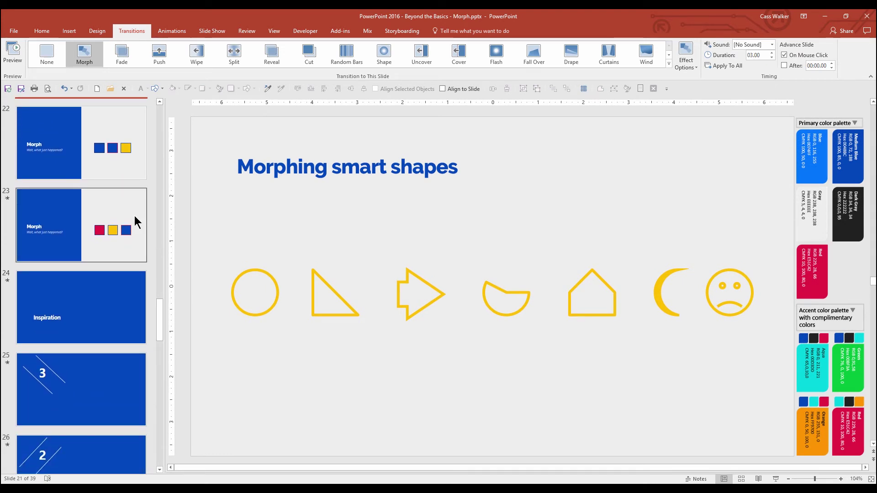
pyautogui.click(102, 169)
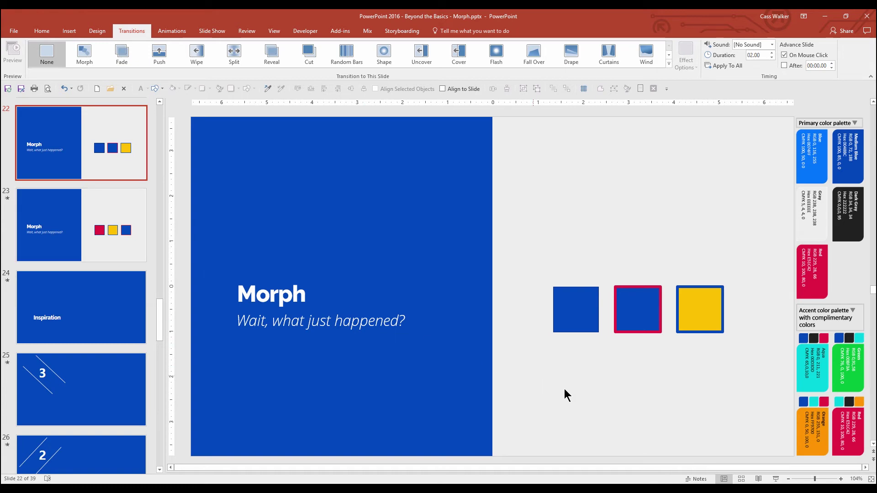
pyautogui.click(775, 479)
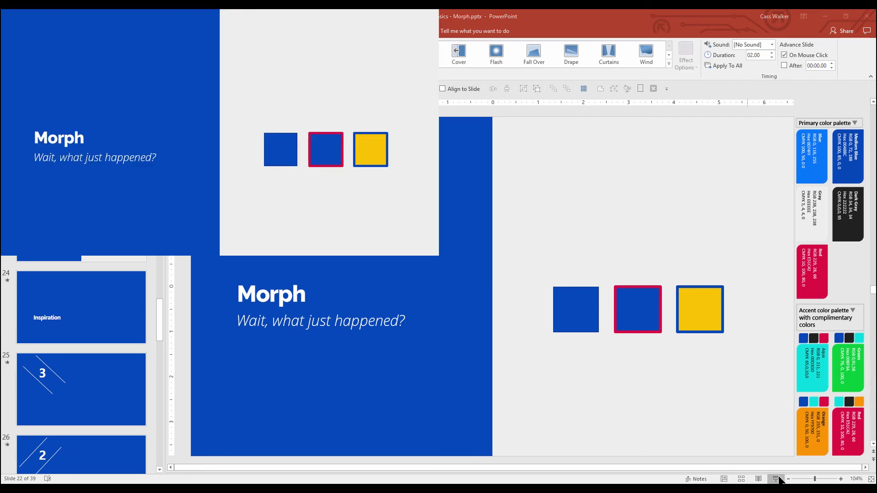
pyautogui.click(357, 224)
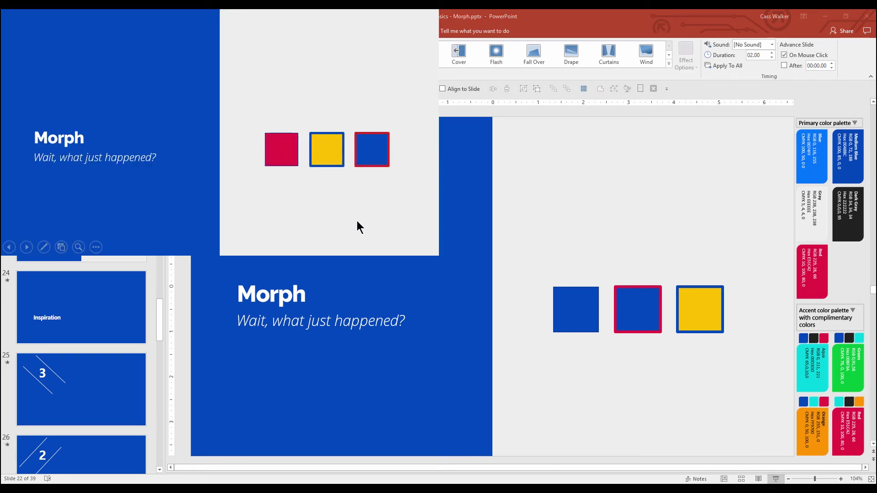
pyautogui.press('Escape')
# - Start the slide show from the Inspiration slide 24
pyautogui.click(108, 324)
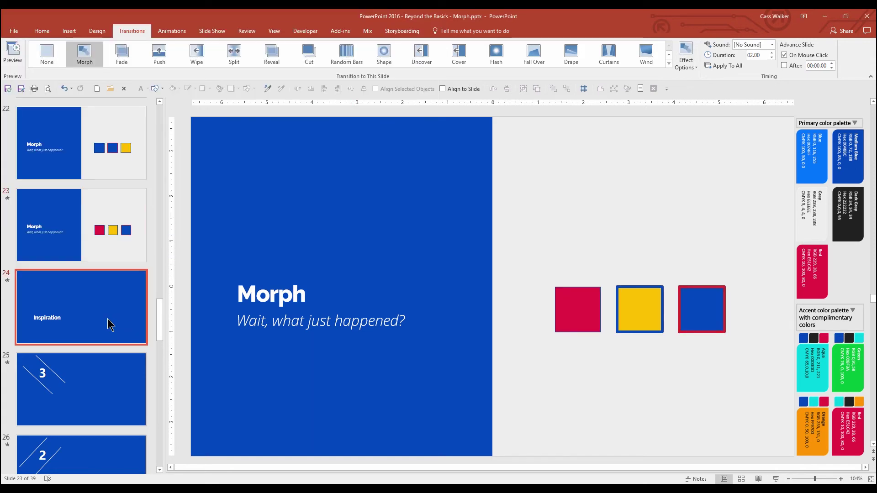
pyautogui.click(778, 478)
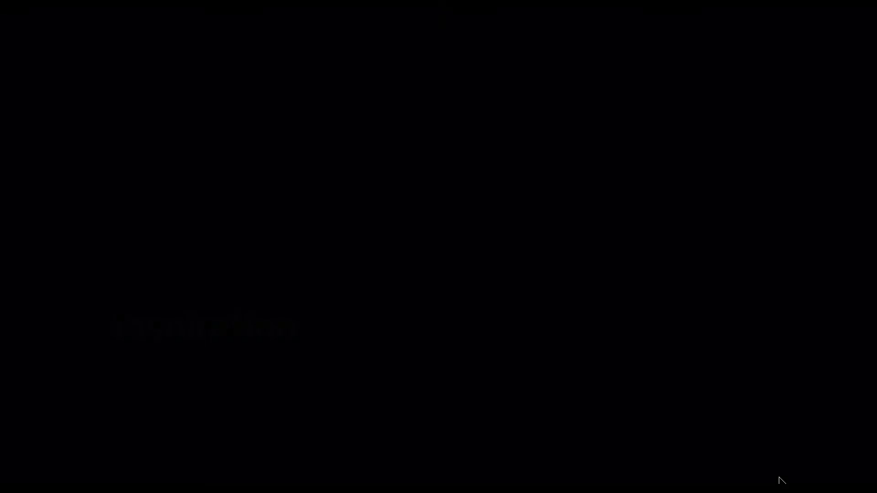